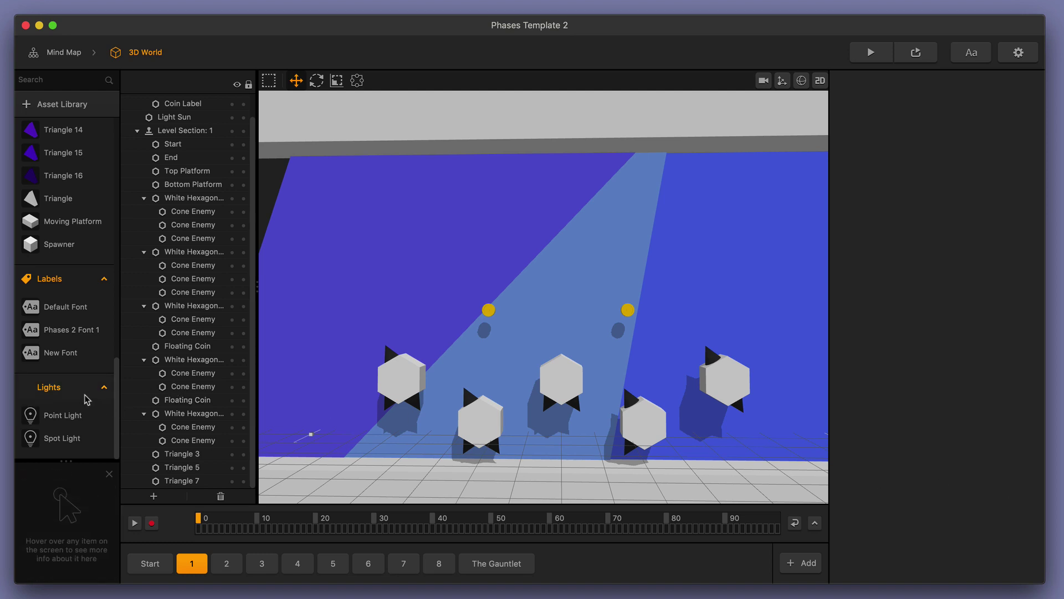
Step: Collapse the Characters, Objects and Labels asset groups in the 3D World and open level section 5
left_click(76, 52)
double_click(391, 351)
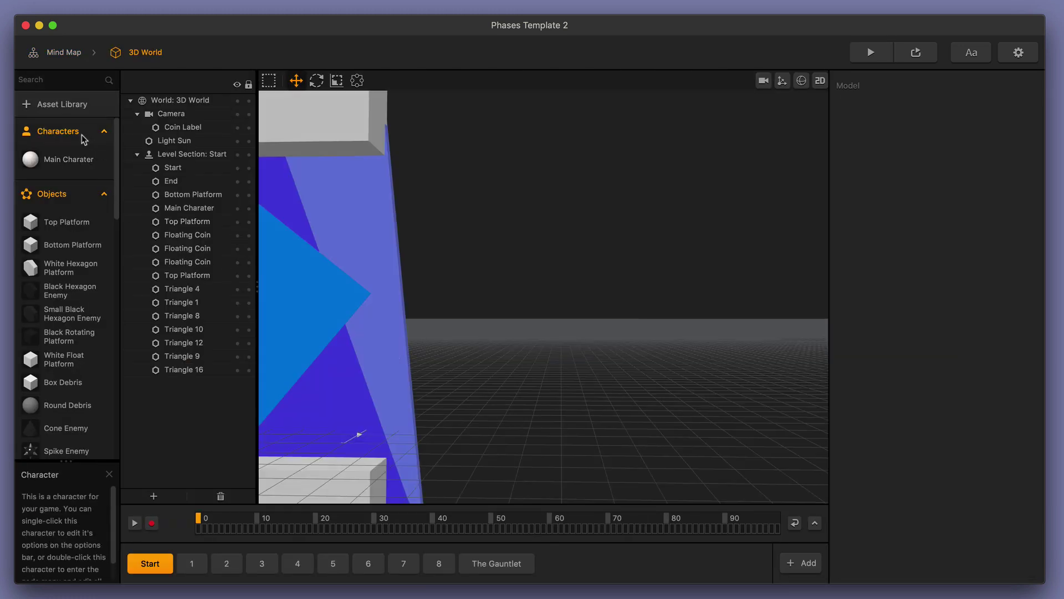
left_click(83, 131)
left_click(88, 160)
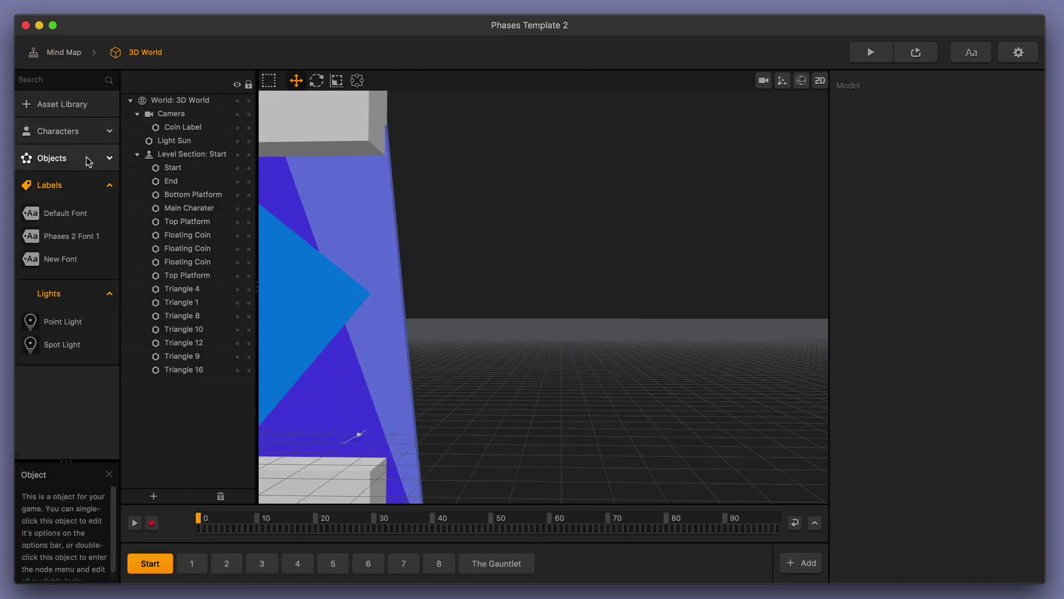
left_click(93, 185)
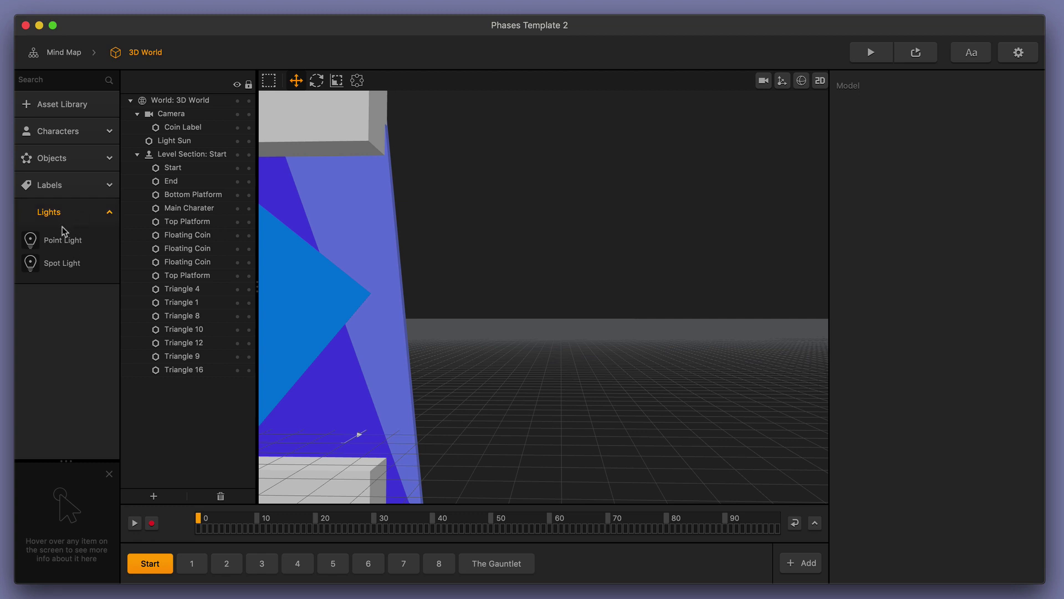
key("5")
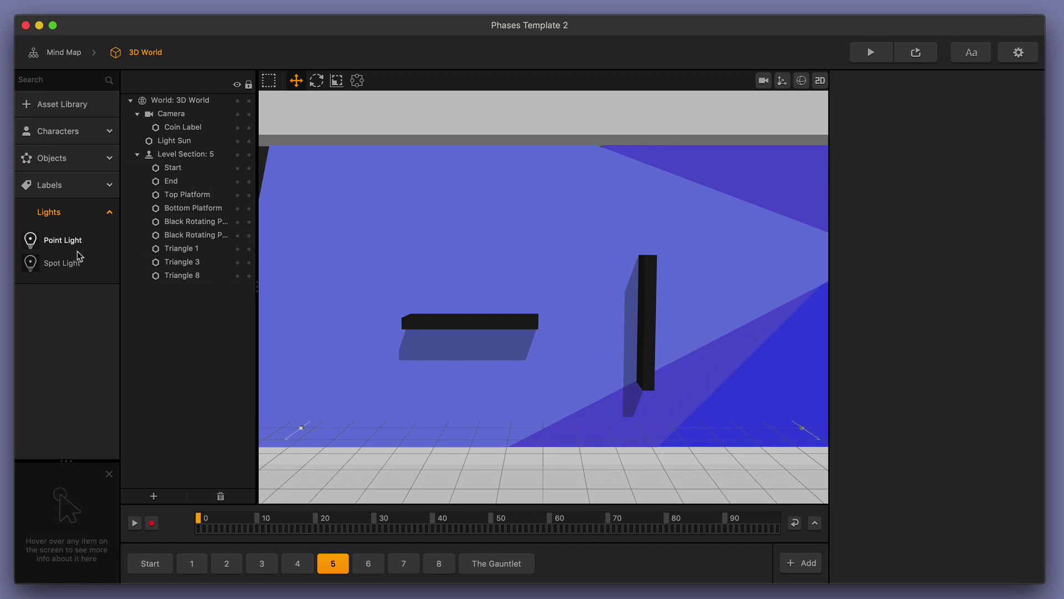
Step: Add a point light to level section 5 and move it between the black platforms, at about X 33.9, Y 9.1
left_click_drag(65, 244, 531, 301)
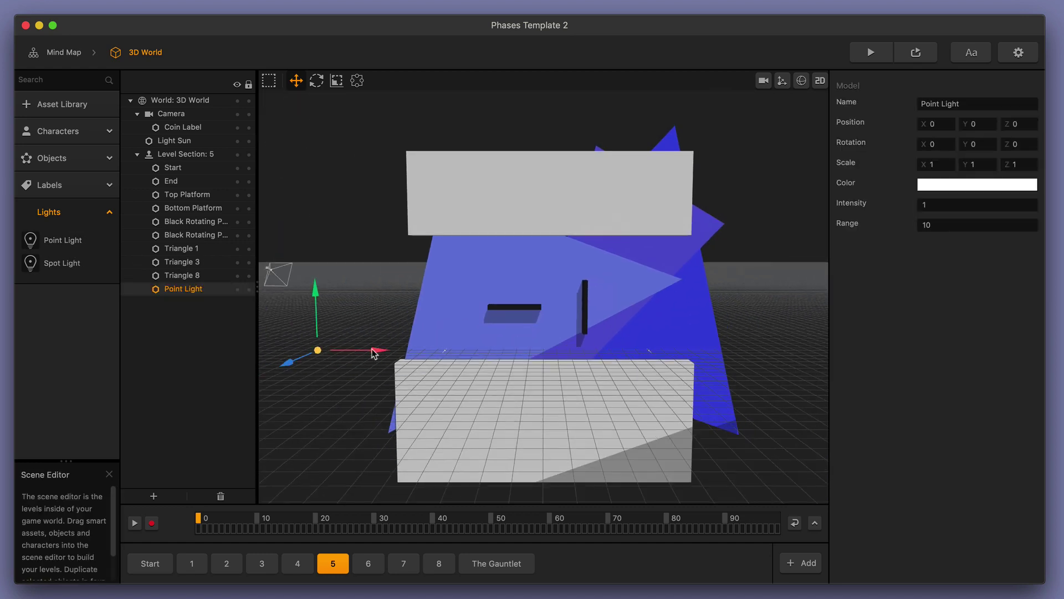
left_click_drag(373, 352, 599, 380)
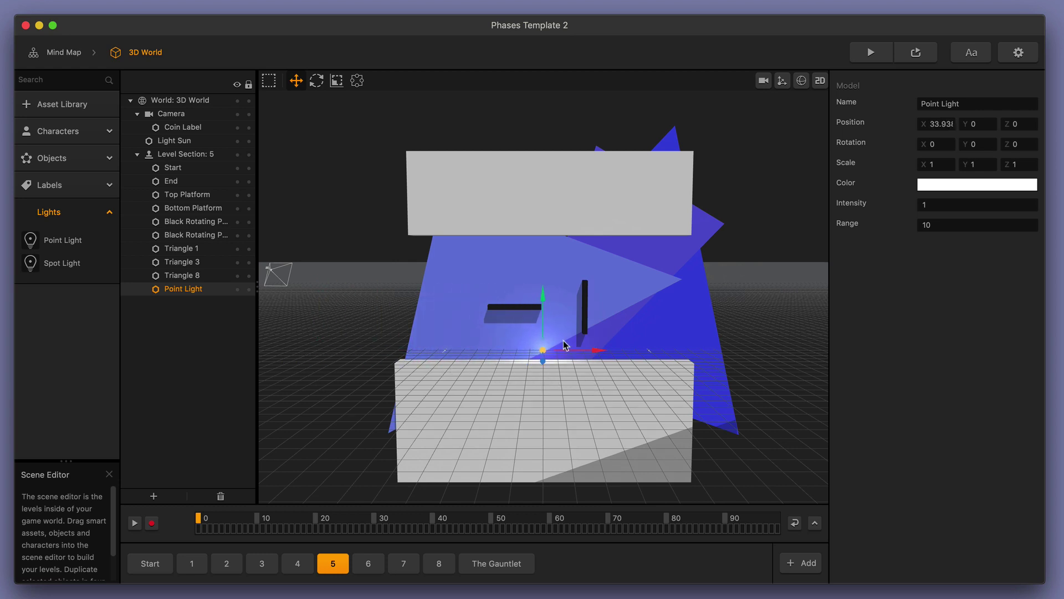
left_click_drag(541, 334, 533, 230)
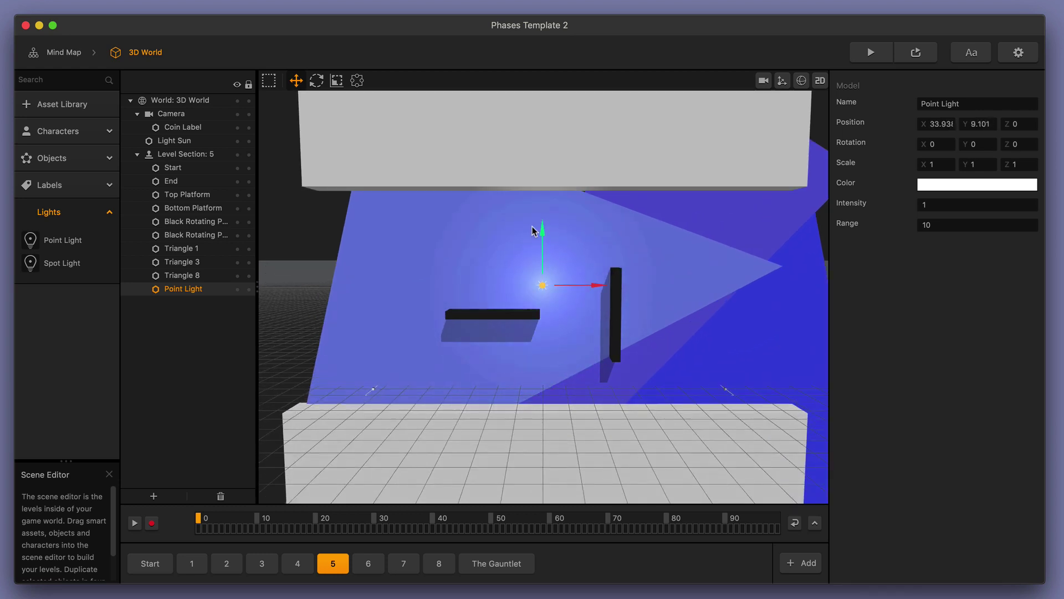
right_click_drag(533, 231, 557, 324)
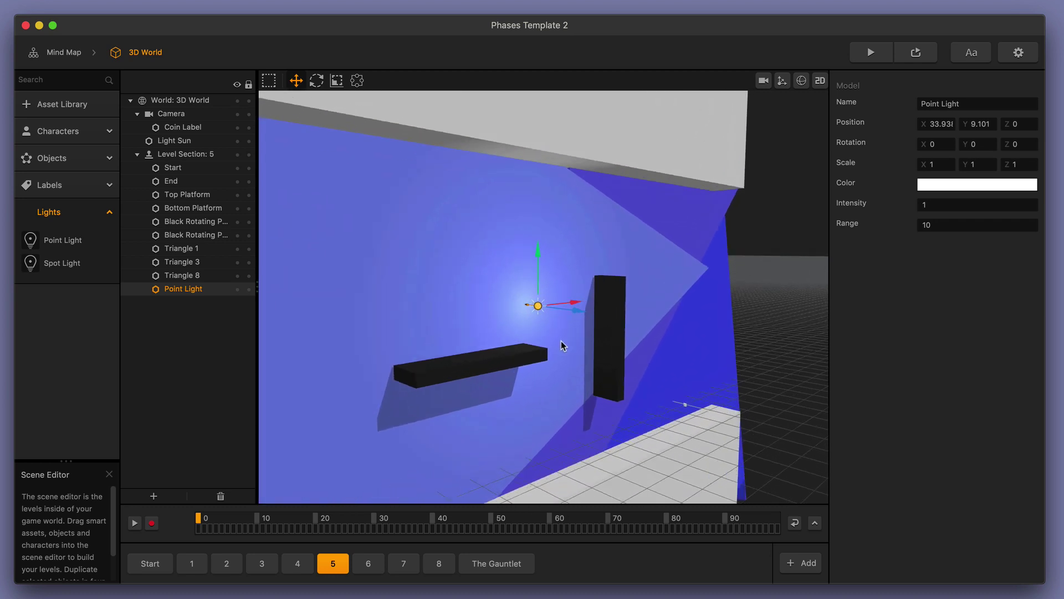
Step: Rotate the point light by about 8.5 degrees around its Y axis and return to the Move tool
left_click(316, 81)
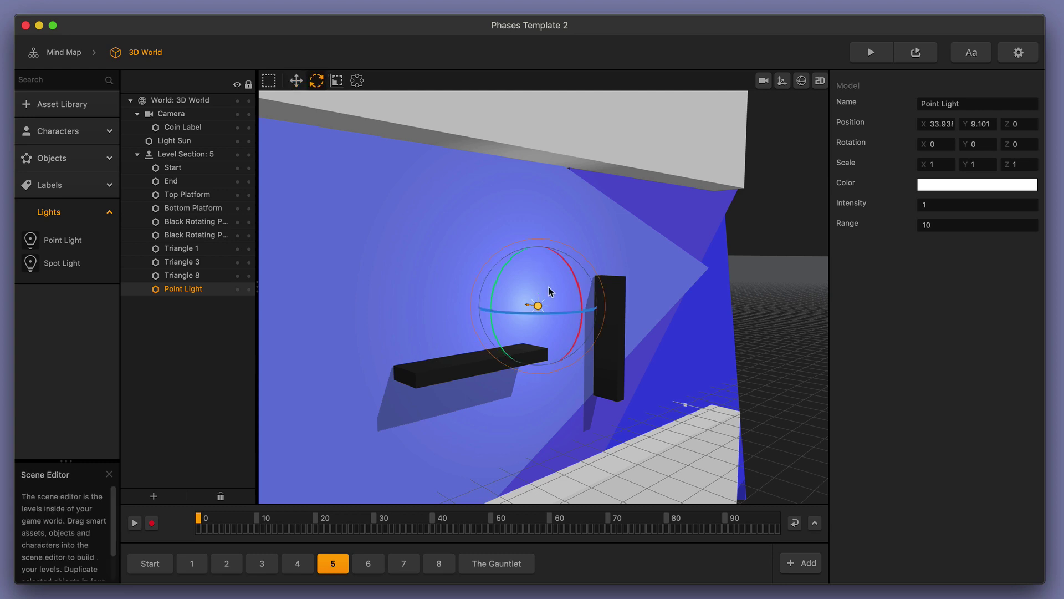
mouse_move(526, 314)
left_mouse_down()
mouse_move(616, 324)
mouse_move(512, 320)
mouse_move(532, 323)
left_mouse_up()
left_click(296, 80)
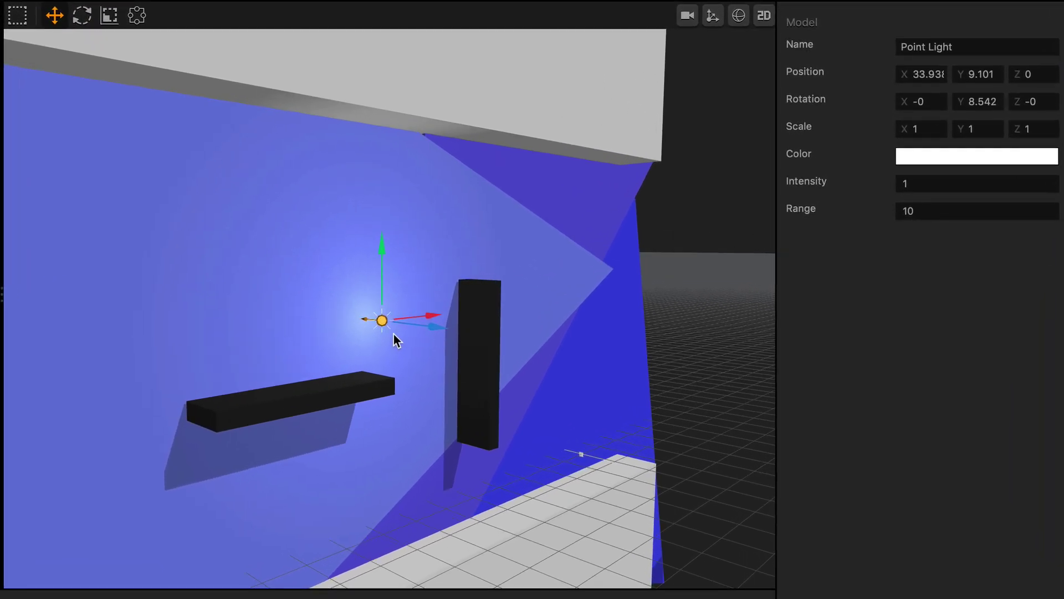
Step: Set the point light's intensity to 10 and shift it along the Z axis to about 0.13
left_click(936, 184)
type("0")
key("Return")
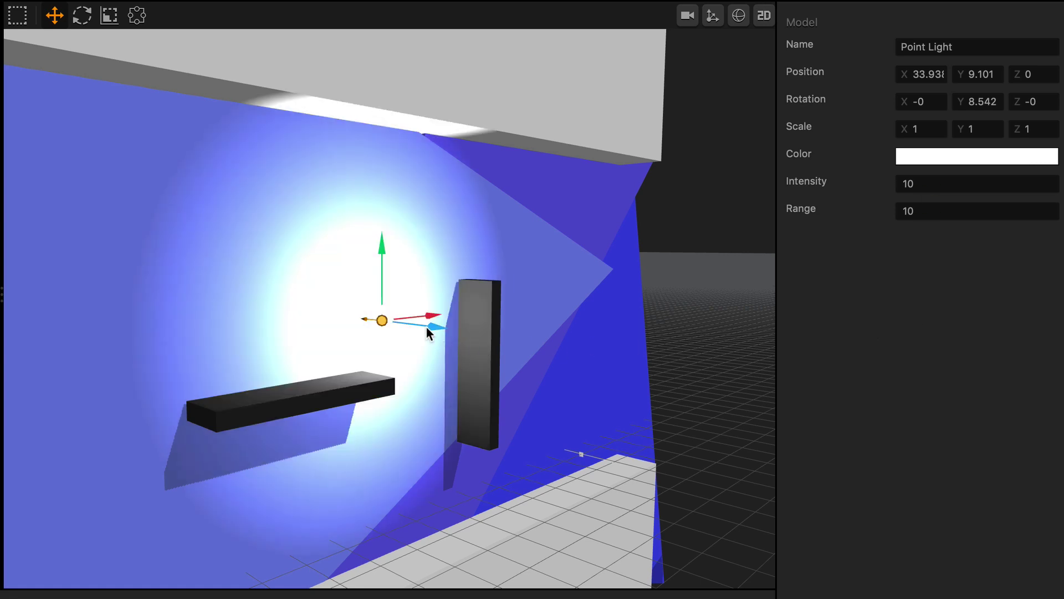
left_click_drag(427, 327, 408, 366)
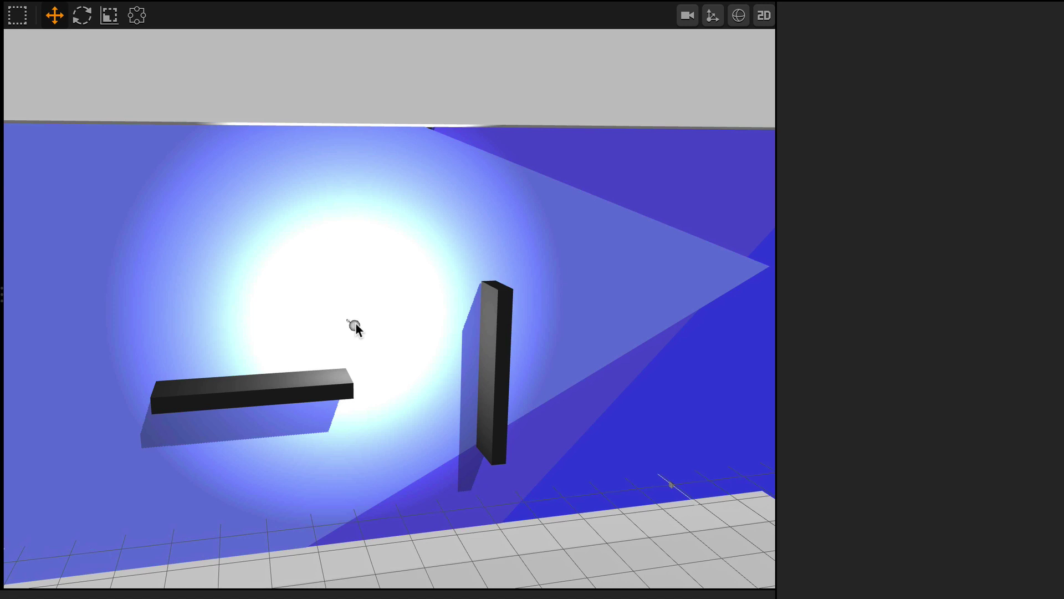
left_click(355, 324)
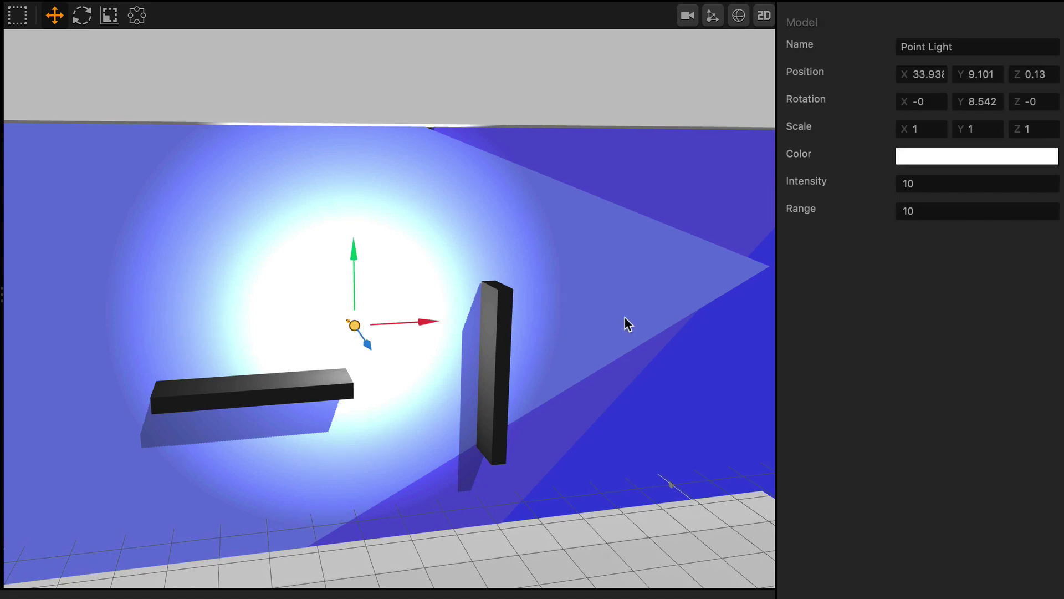
Step: Change the point light's color to pinkish red and move it along the Z axis to about 0.75
left_click(944, 155)
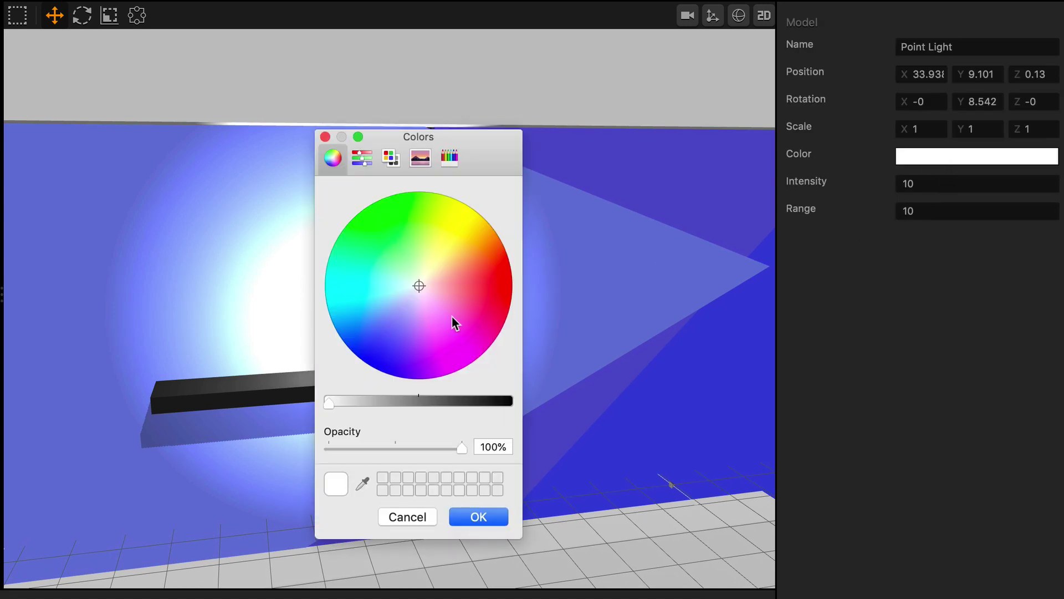
left_click_drag(464, 299, 475, 297)
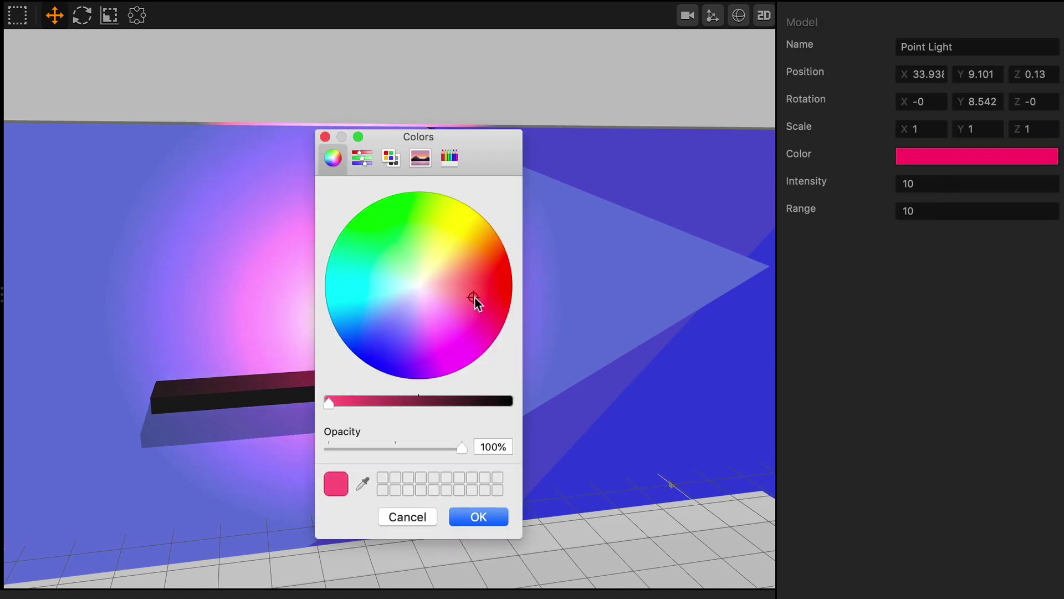
left_click(494, 515)
middle_click_drag(391, 360, 440, 352)
mouse_move(427, 347)
left_mouse_down()
mouse_move(497, 384)
mouse_move(435, 364)
left_mouse_up()
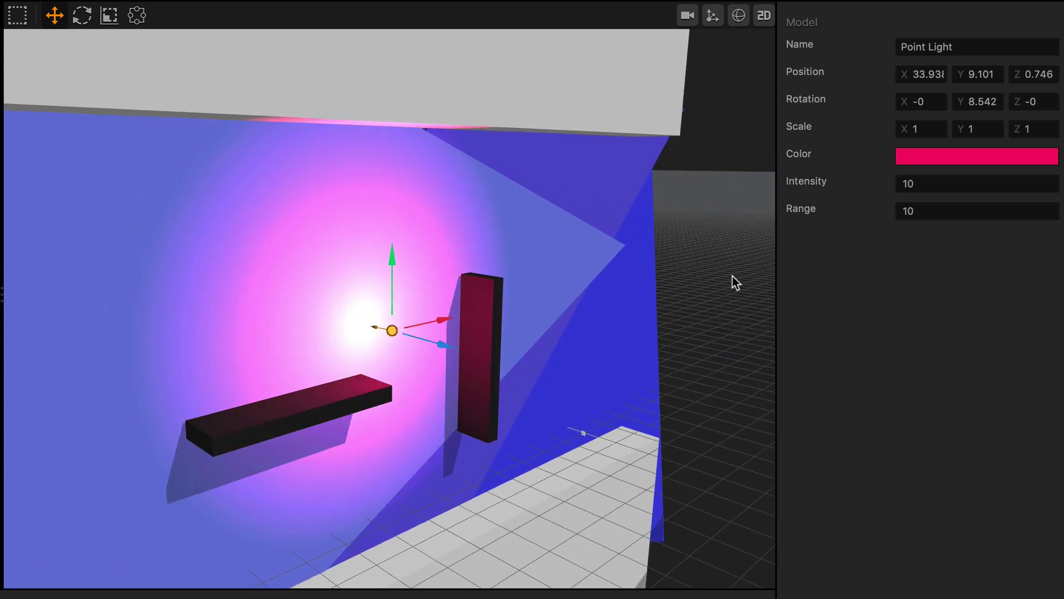
Step: Set the point light's color to a near-white at the center of the color wheel
left_click(957, 162)
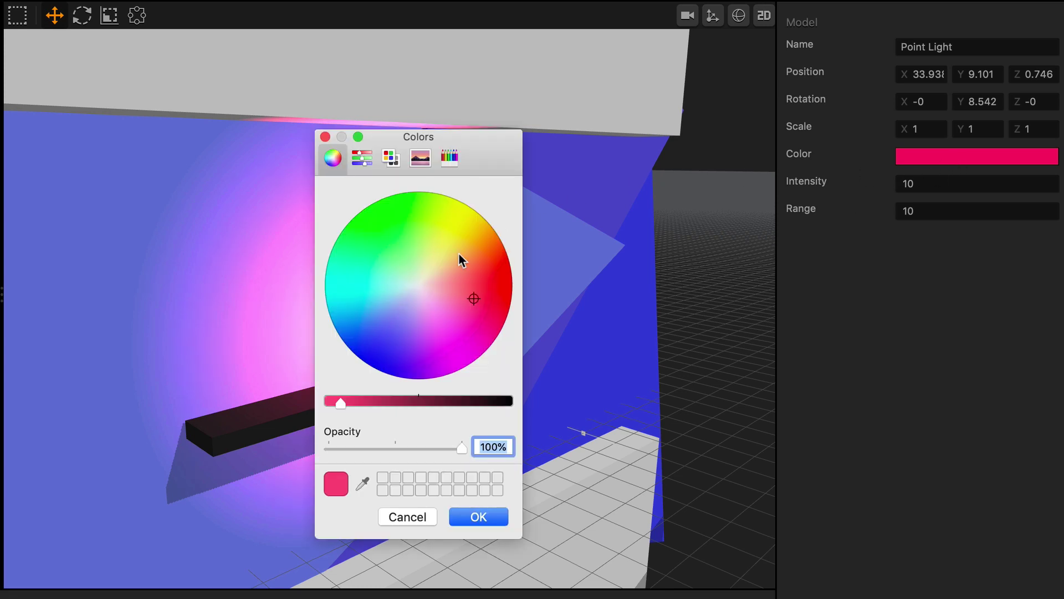
left_click(421, 283)
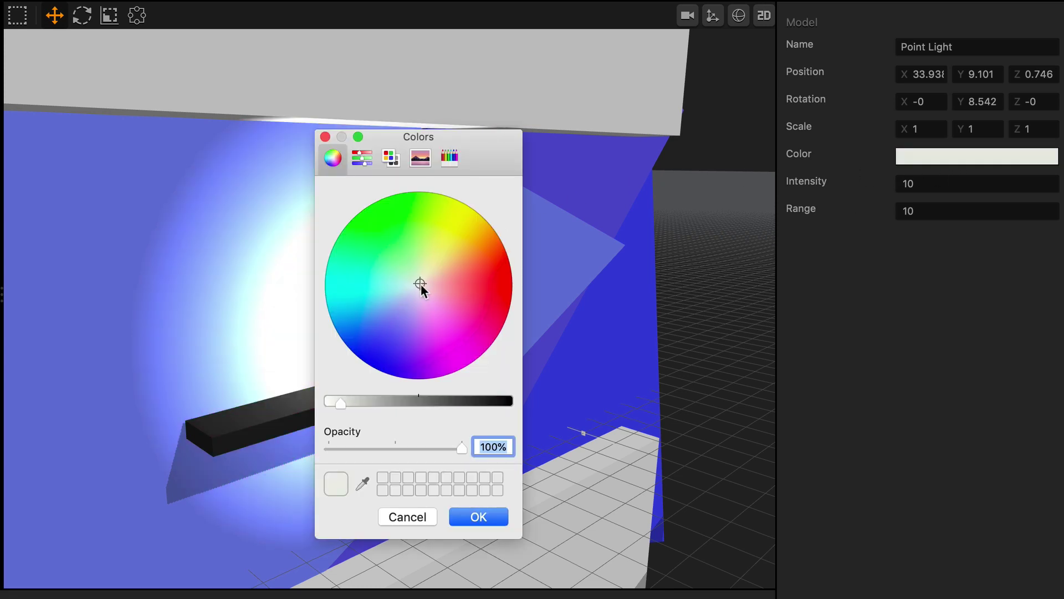
left_click(469, 518)
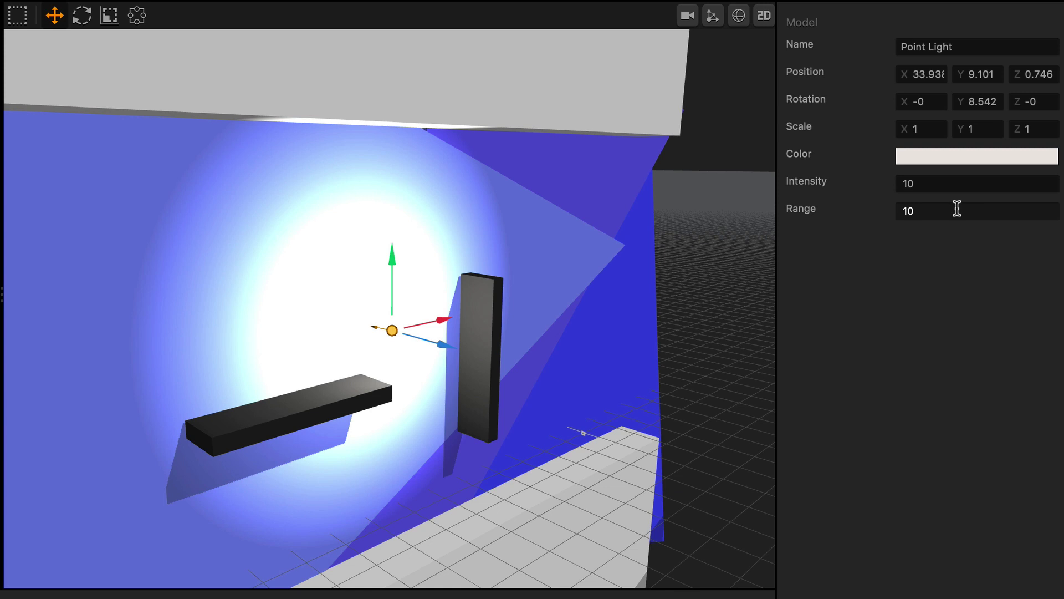
Step: Set the point light's range to 100 and pull it away from the wall to about Z 22
left_click(958, 209)
key("Return")
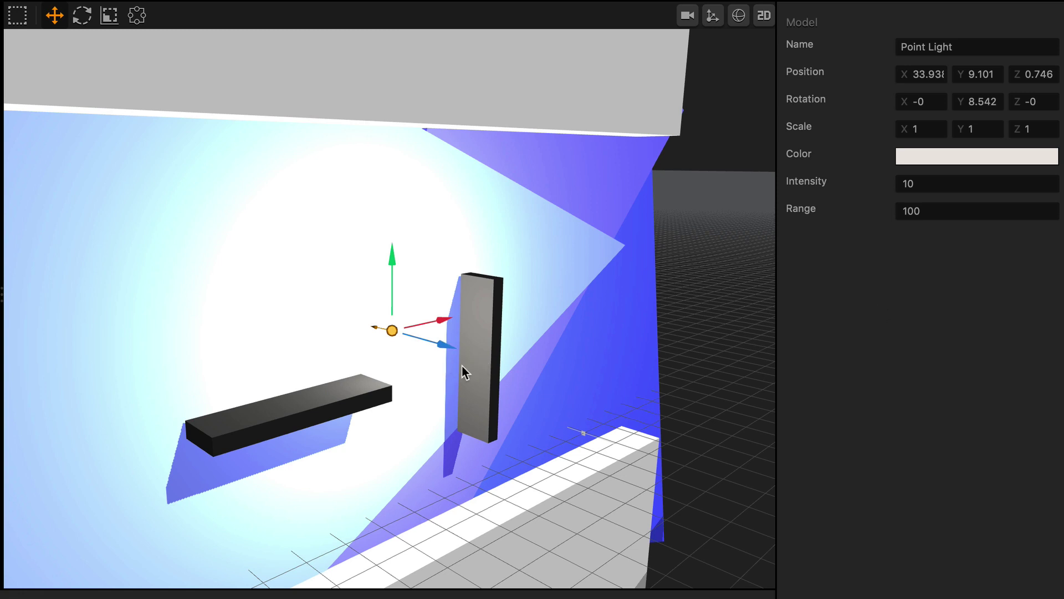
scroll(465, 372, "down", 5)
left_click_drag(451, 343, 727, 392)
Step: Set the point light's range to 10
left_click(932, 212)
left_click(933, 212)
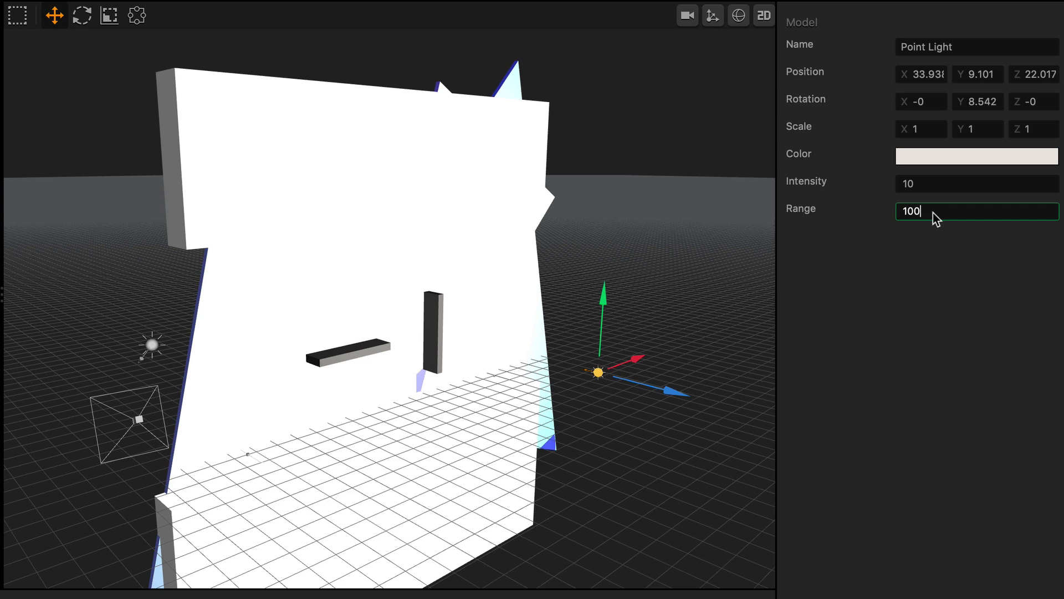
left_click(908, 302)
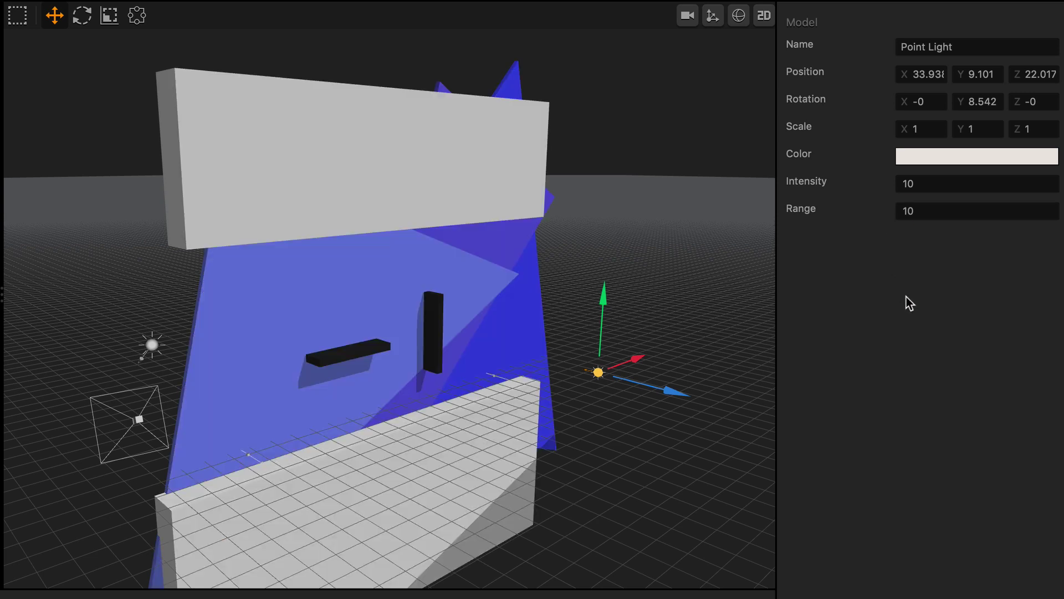
Step: Move the point light back along the Z axis, close to the blue background behind the black platforms
left_click_drag(681, 396, 497, 336)
middle_click_drag(501, 335, 459, 347)
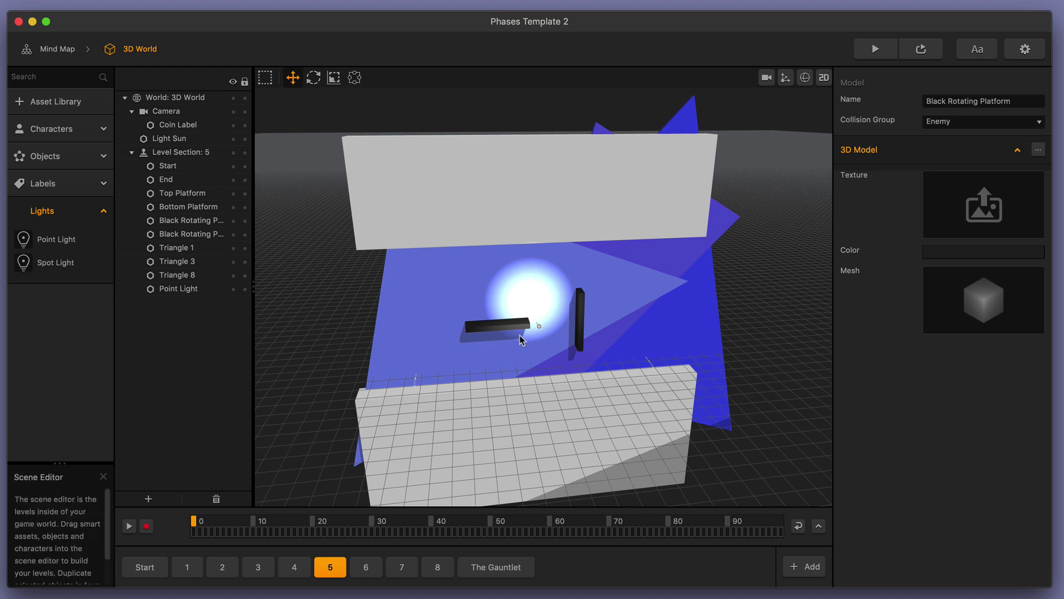
scroll(520, 337, "up", 5)
scroll(520, 339, "up", 2)
middle_click_drag(509, 349, 570, 336)
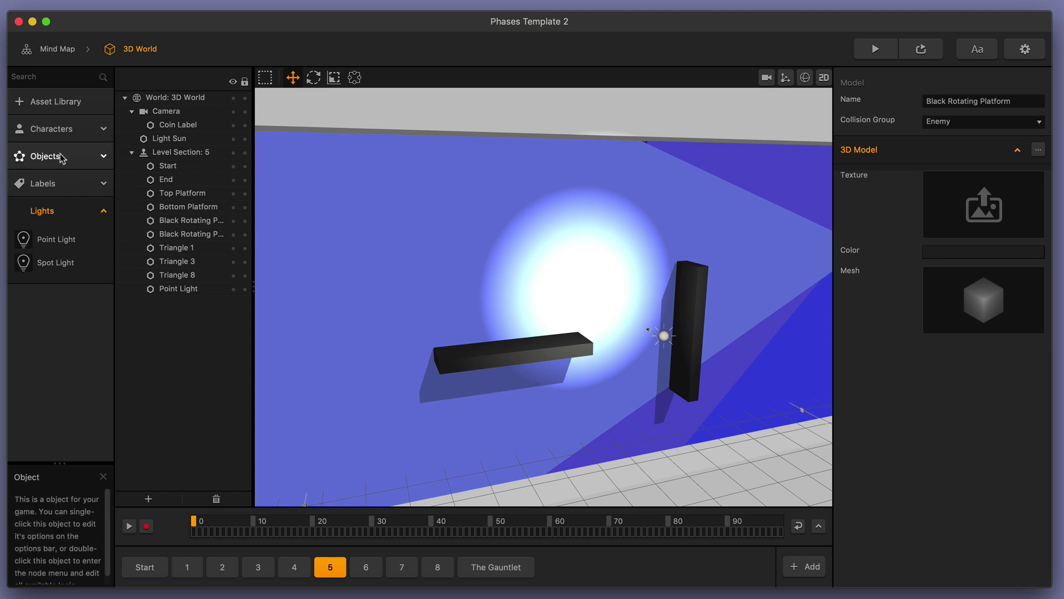
Step: Turn off Cast Shadow on the 3D Model node of the Black Rotating Platform object and return to the 3D World
left_click(74, 163)
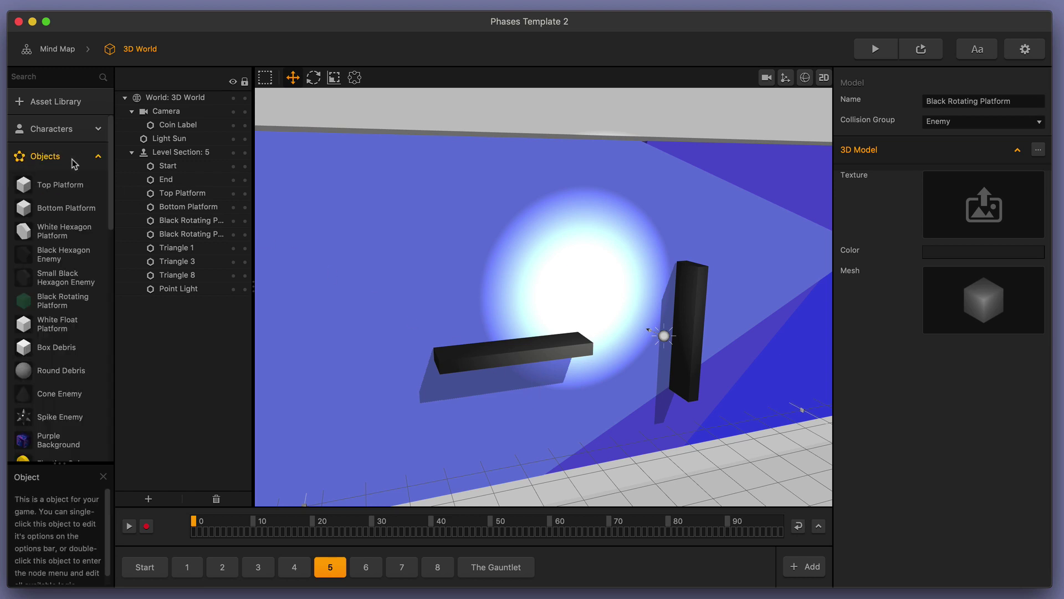
double_click(76, 304)
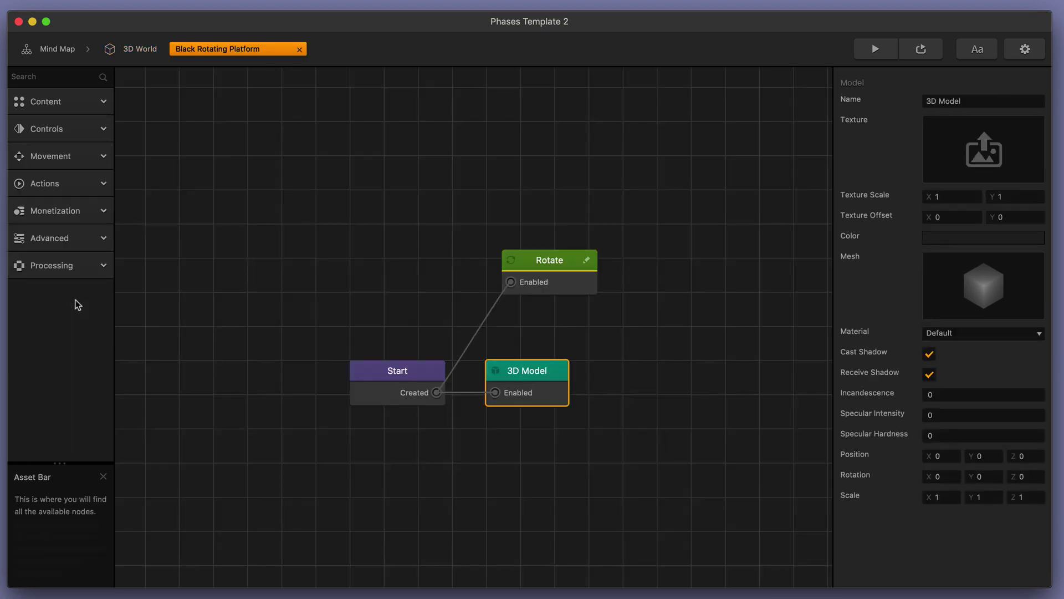
left_click(930, 355)
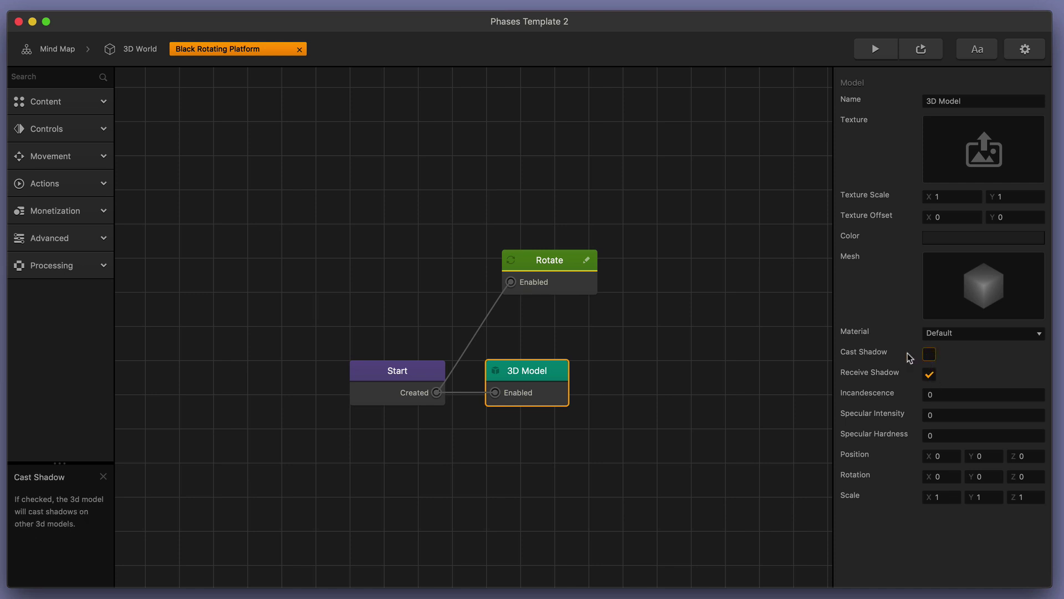
left_click(135, 51)
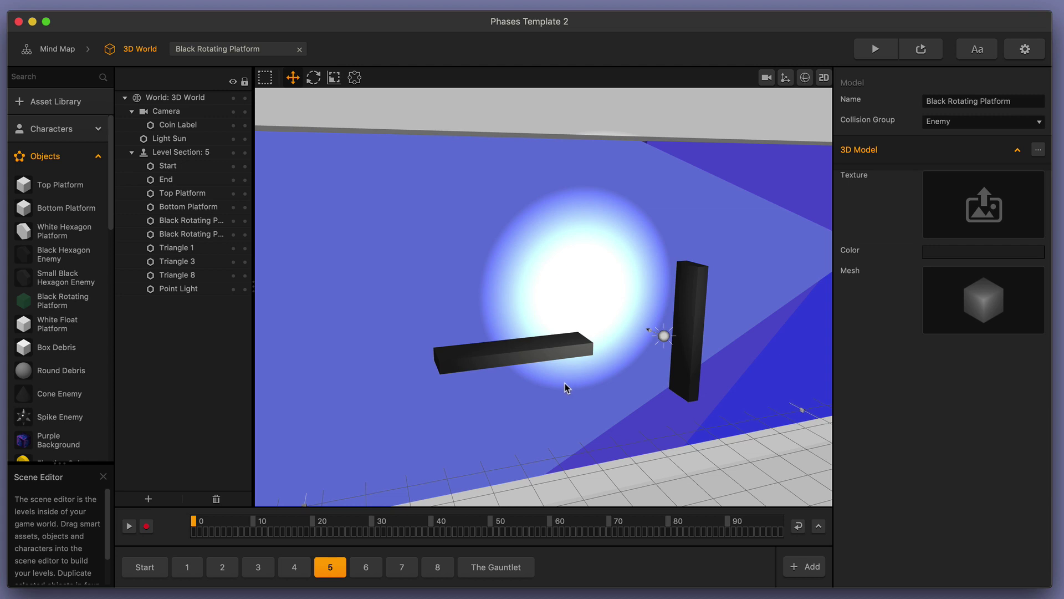
Step: Delete the point light from level section 5
scroll(566, 384, "up", 2)
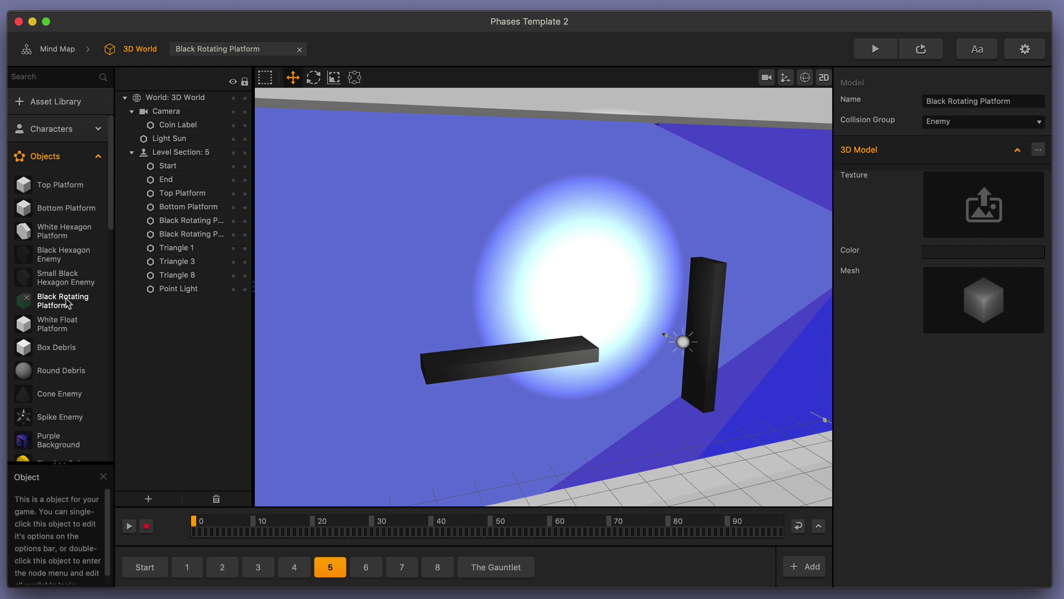
left_click(683, 342)
key("Delete")
left_click(502, 364)
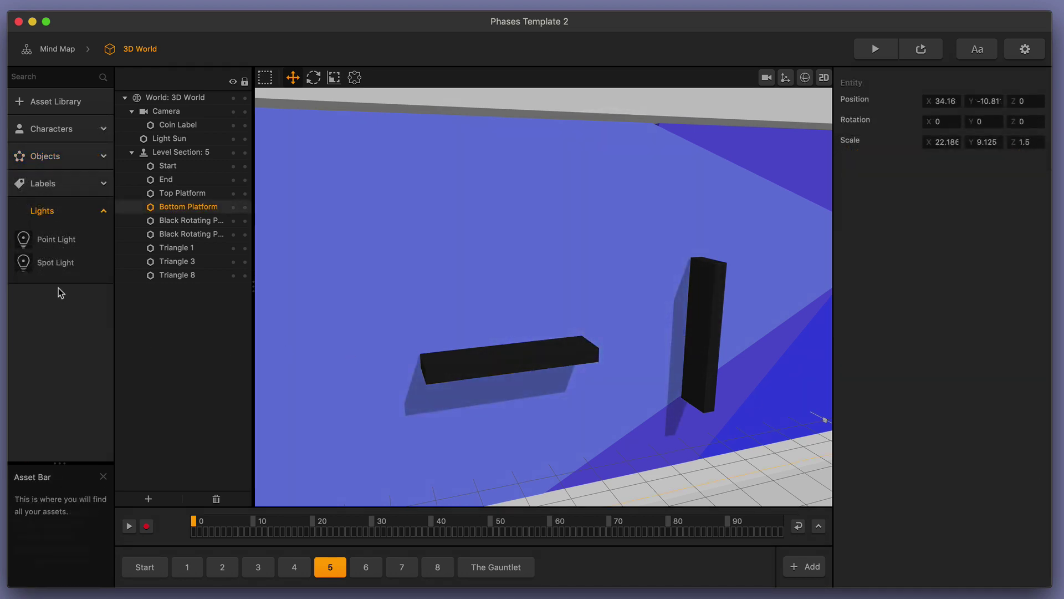
Step: Add a spot light to level section 5 and place it above the horizontal black platform, at about X 33.4, Y 9.9
left_click_drag(58, 266, 529, 288)
scroll(508, 294, "down", 10)
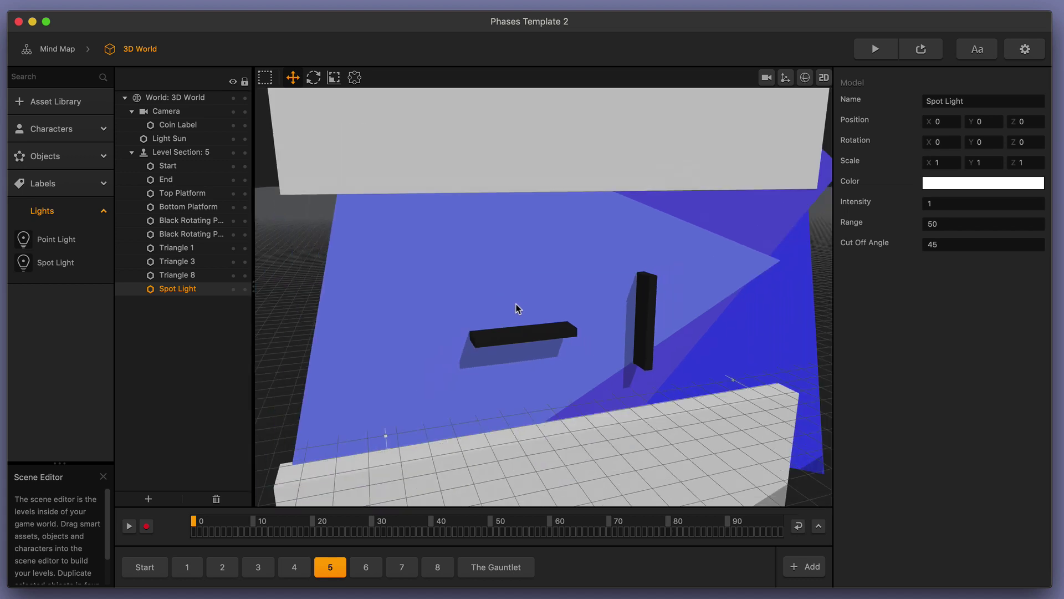
left_click_drag(372, 388, 557, 304)
scroll(557, 304, "up", 10)
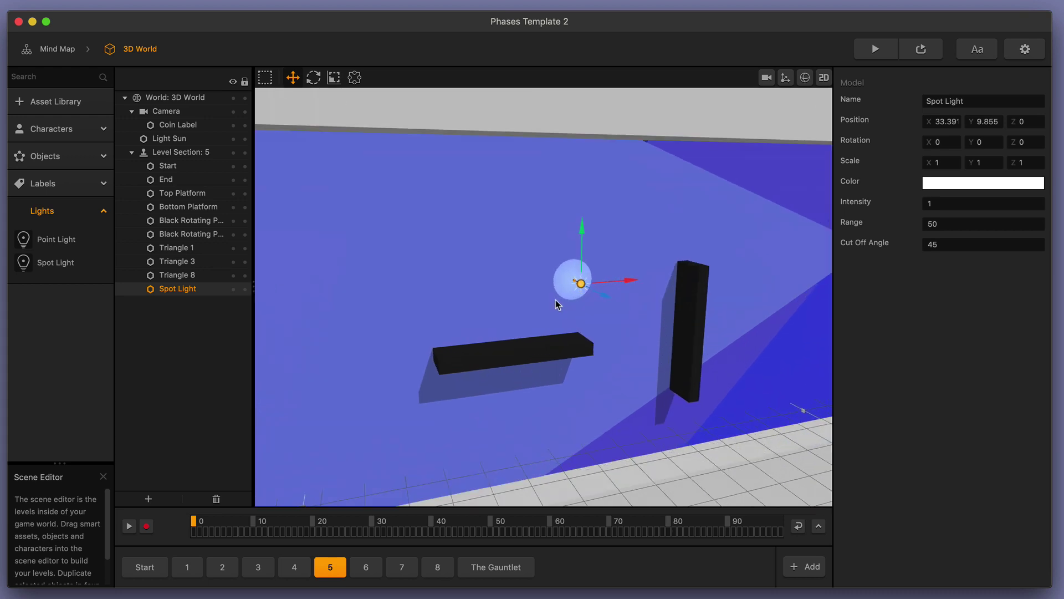
scroll(574, 326, "up", 3)
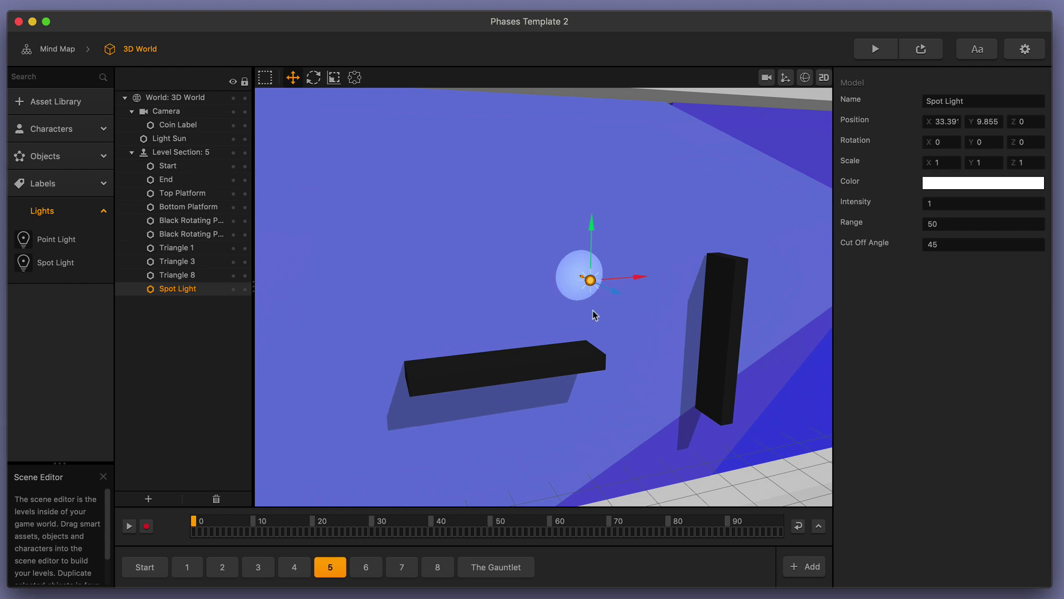
right_click_drag(651, 294, 600, 305)
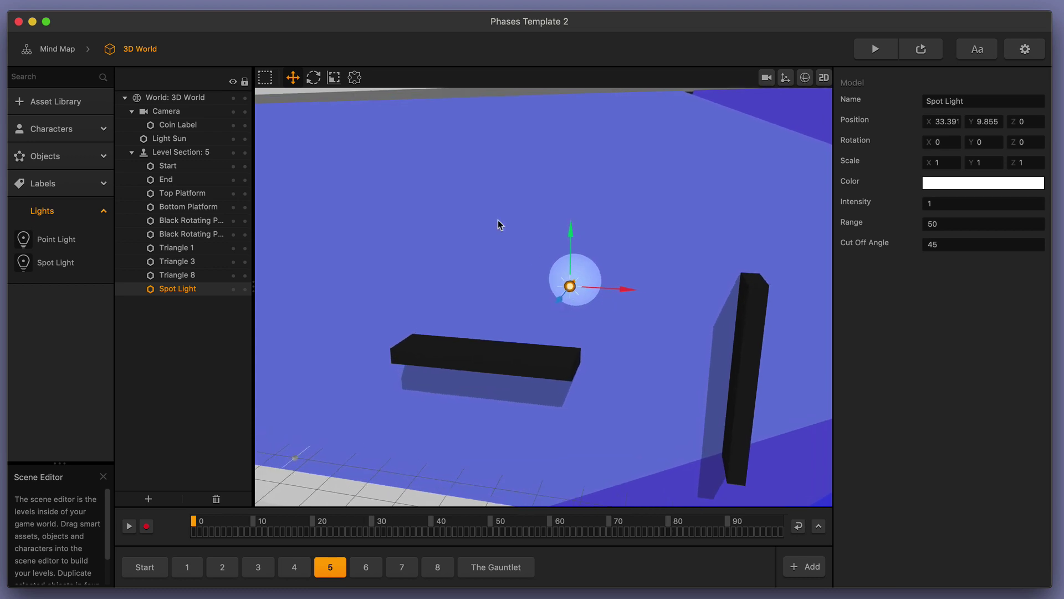
mouse_move(297, 82)
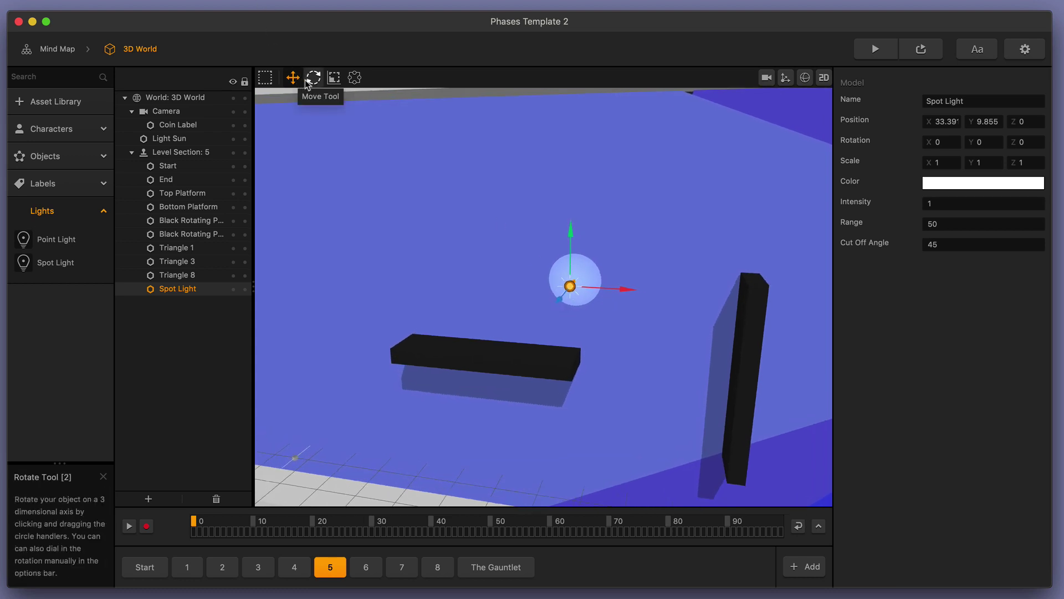
Step: Rotate the spot light around its Y axis to about 55.5 degrees, aiming its beam sideways across the blue background
left_click(313, 78)
left_click_drag(543, 301, 641, 323)
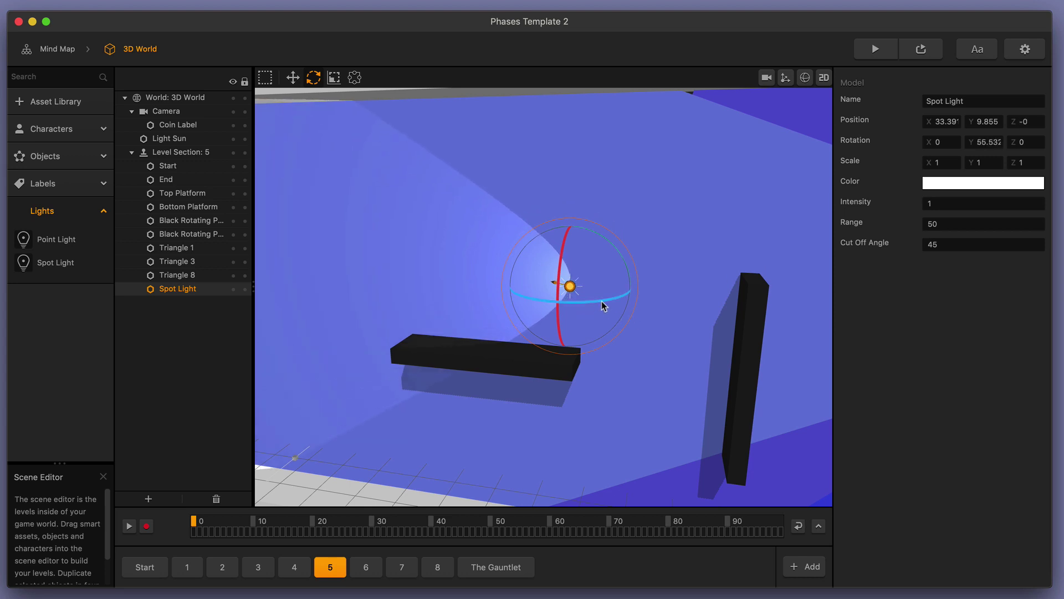
scroll(588, 302, "down", 3)
scroll(577, 300, "up", 2)
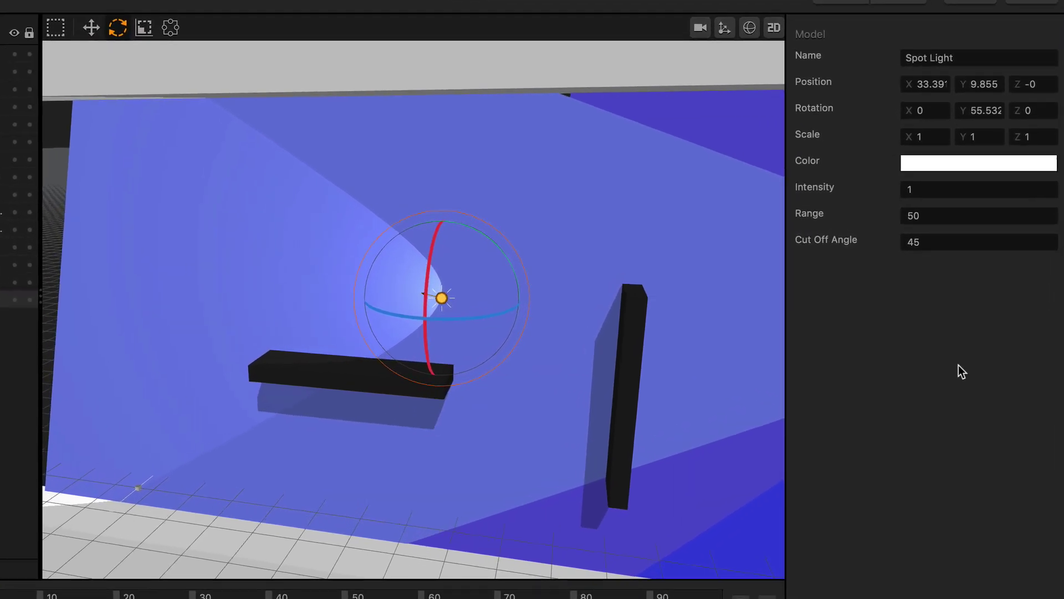
Step: Change the spot light's color to a saturated pinkish red and accept it
left_click(930, 165)
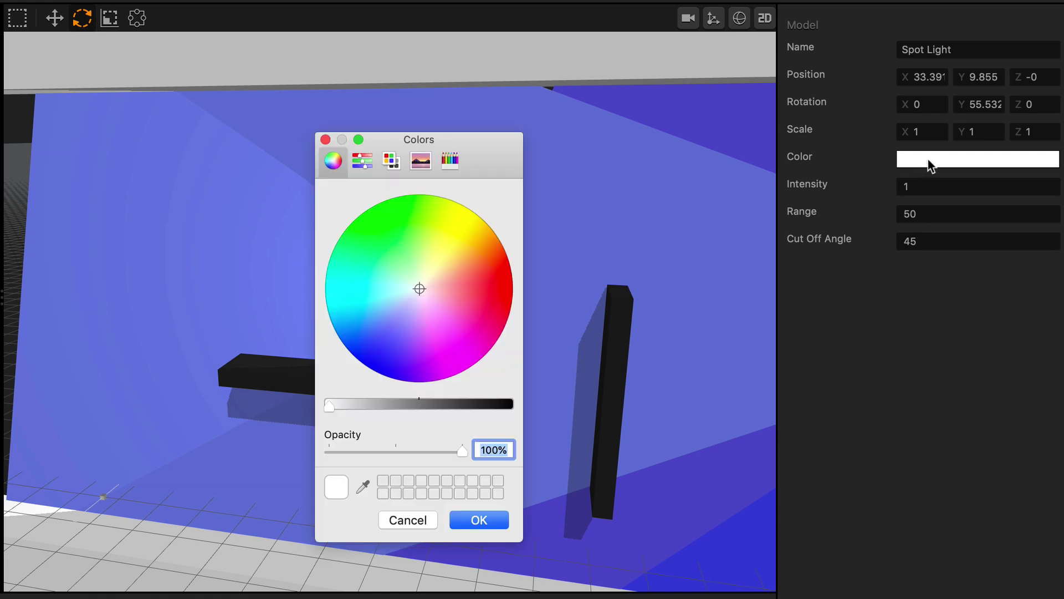
left_click(459, 294)
left_click_drag(459, 294, 485, 310)
left_click(501, 531)
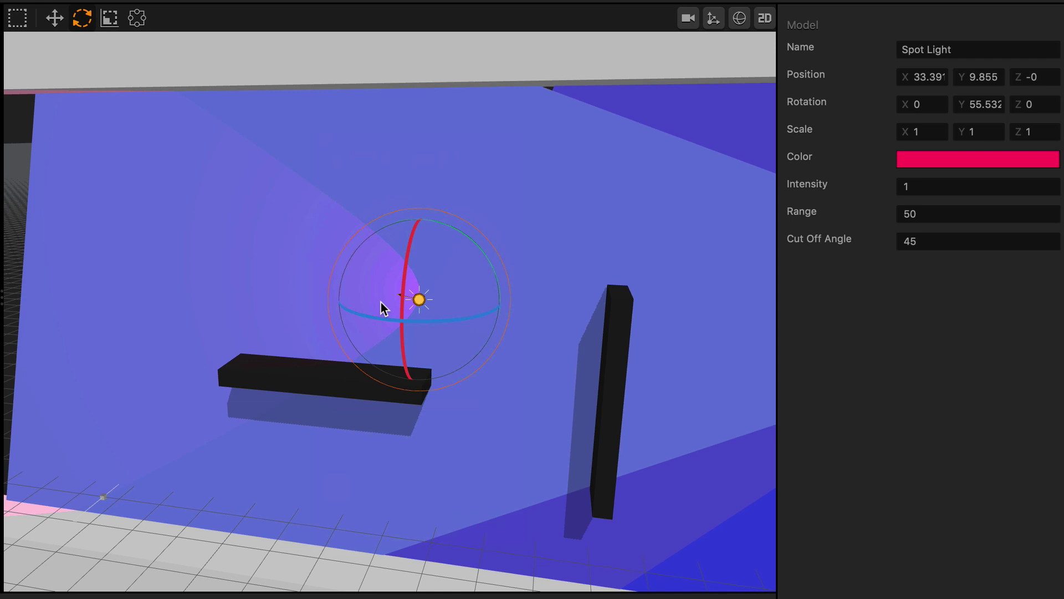
Step: Set the spot light's intensity to 10 and its range to 5
left_click(971, 189)
type("0")
key("Return")
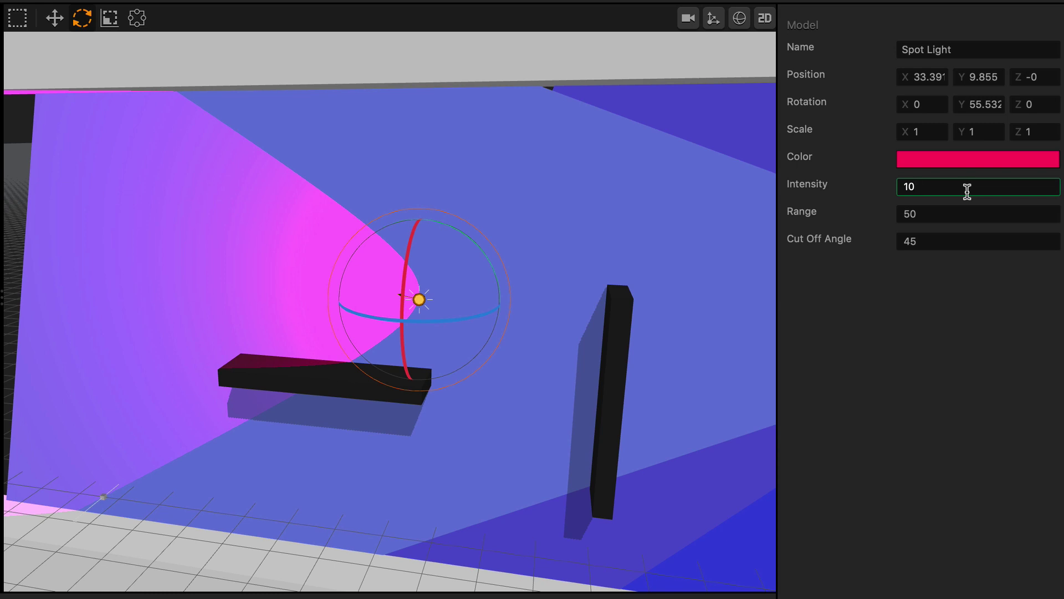
left_click(927, 326)
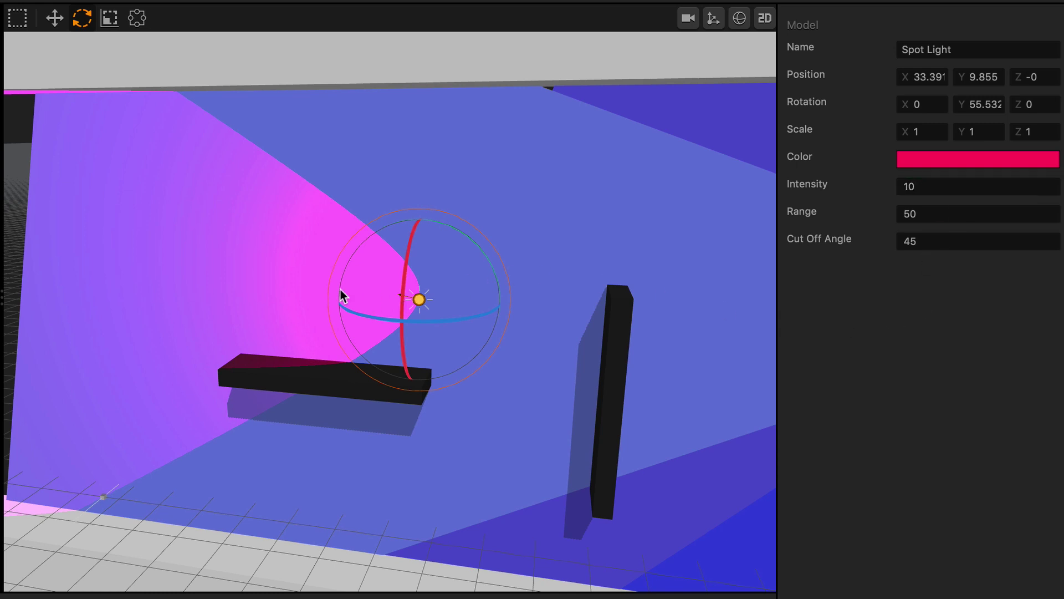
left_click(946, 214)
key("BackSpace")
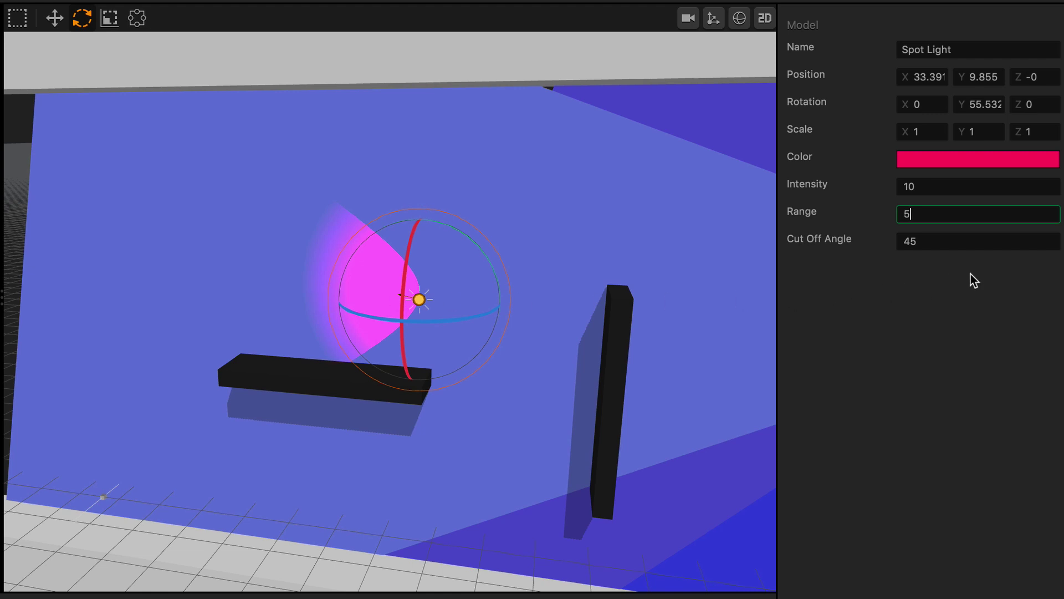
Step: Try a cut off angle of 90 on the spot light, and narrow it to 10
left_click(947, 245)
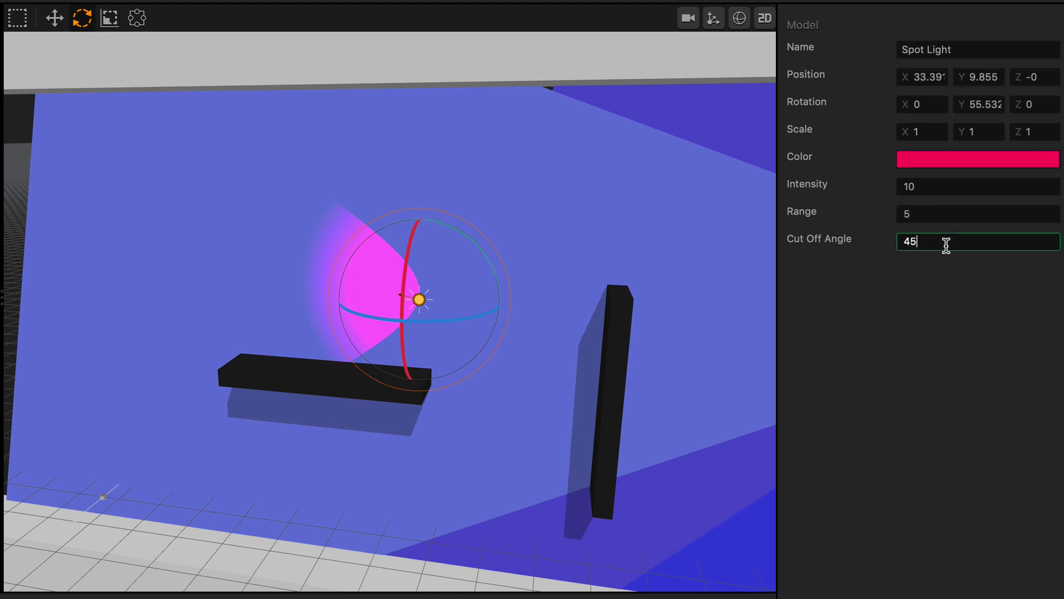
key("BackSpace")
key("BackSpace")
type("90")
key("Return")
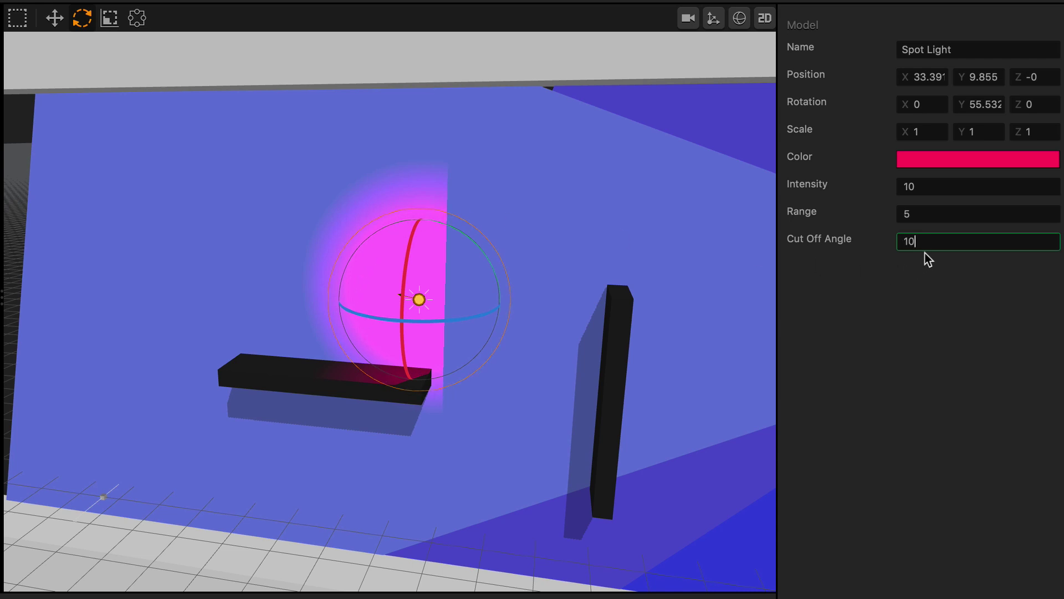
left_click(894, 315)
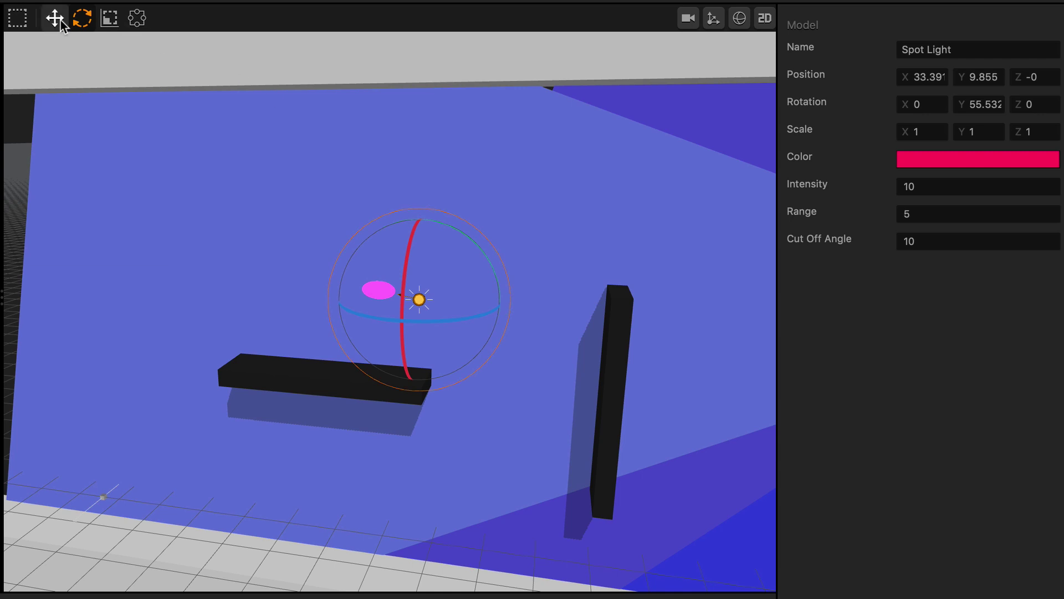
Step: Rotate the spot light around Y to about 77.7 degrees and set its range to 50
left_click_drag(420, 320, 462, 324)
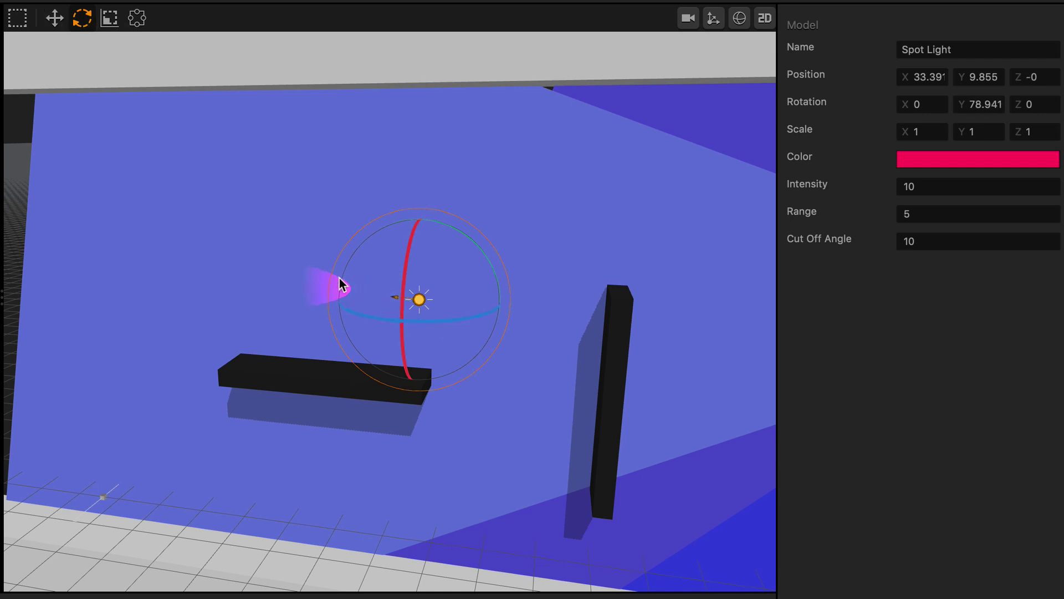
left_click(950, 216)
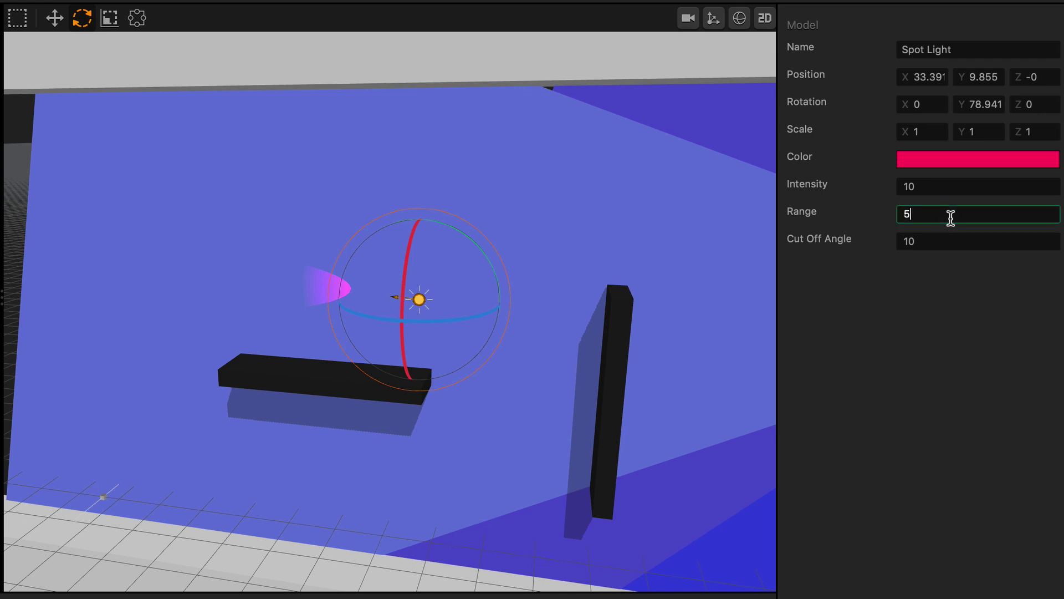
type("0")
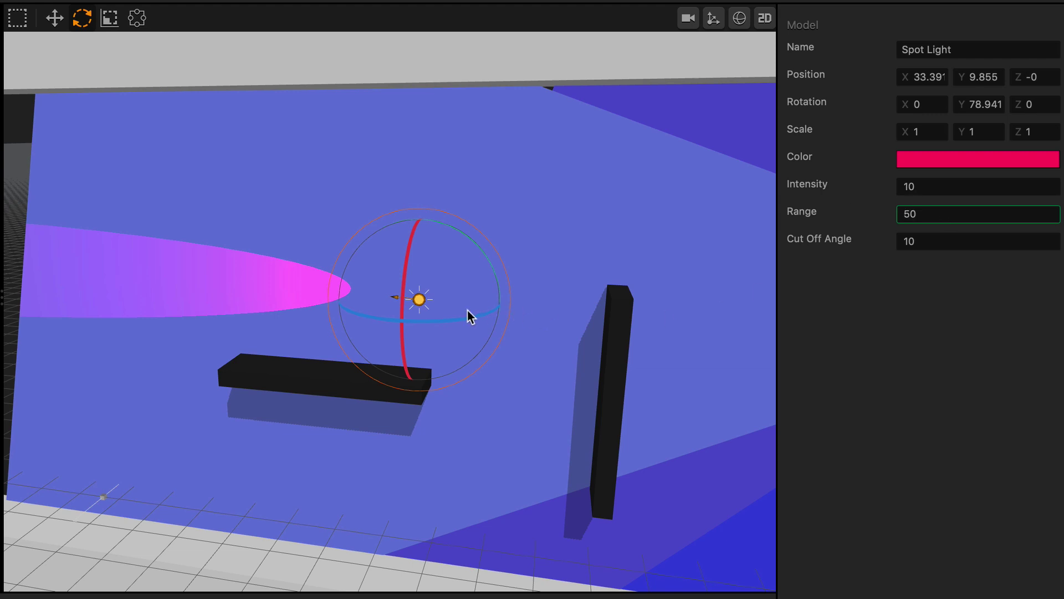
left_click_drag(467, 315, 488, 318)
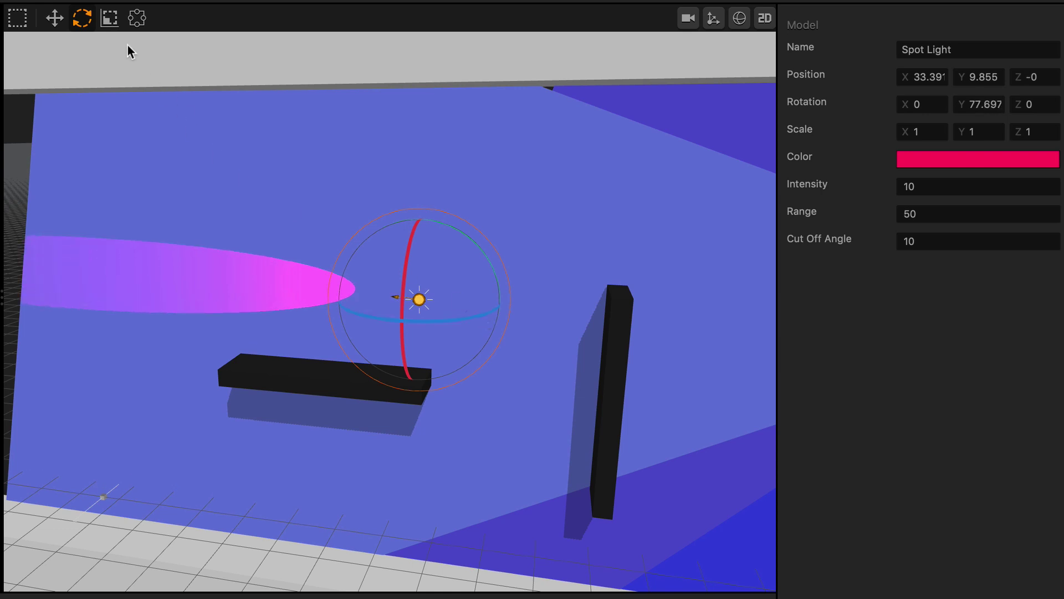
Step: Move the spot light along Z to about -0.68 and rotate it around Y to about 81.7 degrees
left_click(54, 18)
left_click_drag(406, 318, 415, 317)
left_click(82, 18)
left_click_drag(430, 311, 438, 316)
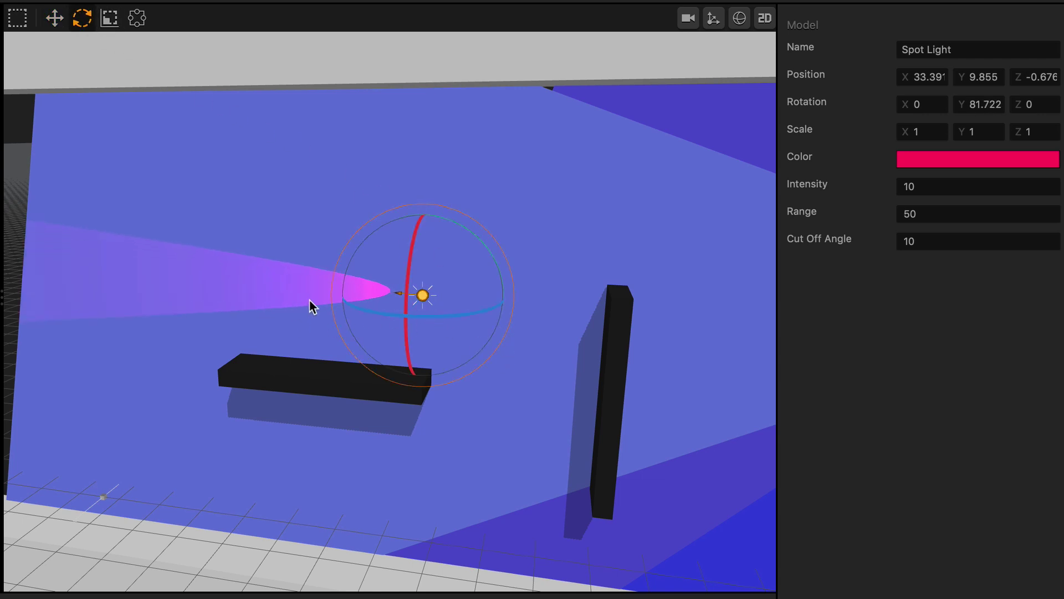